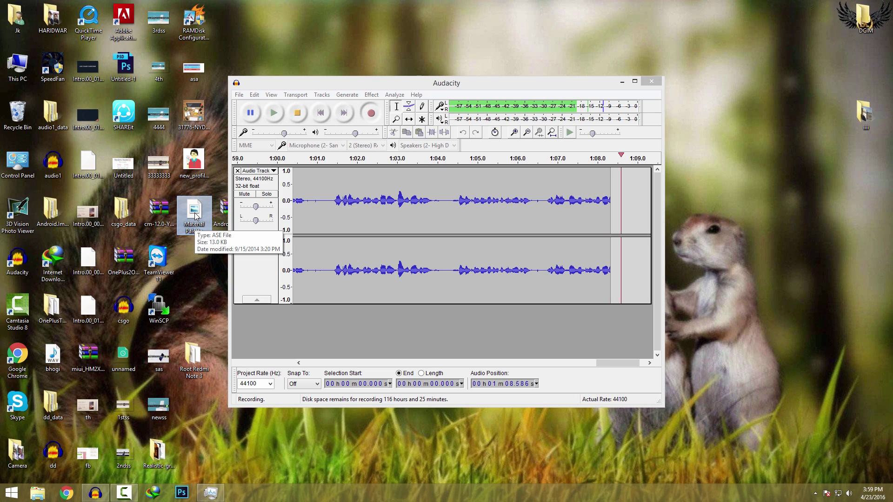
# Copy the Material Palette file and go to C:\Program Files\Adobe\Adobe Illustrator CC 2015\Presets\en_US\Swatches.
pyautogui.rightClick(199, 142)
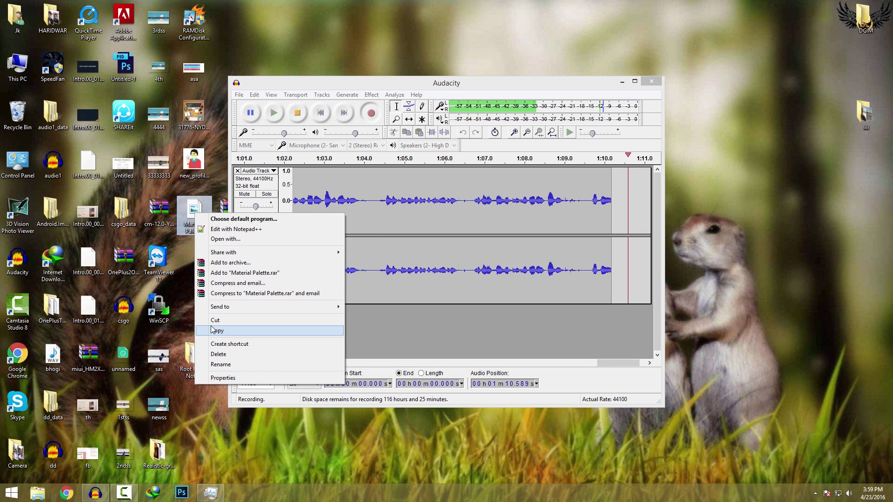
pyautogui.click(214, 331)
pyautogui.doubleClick(16, 74)
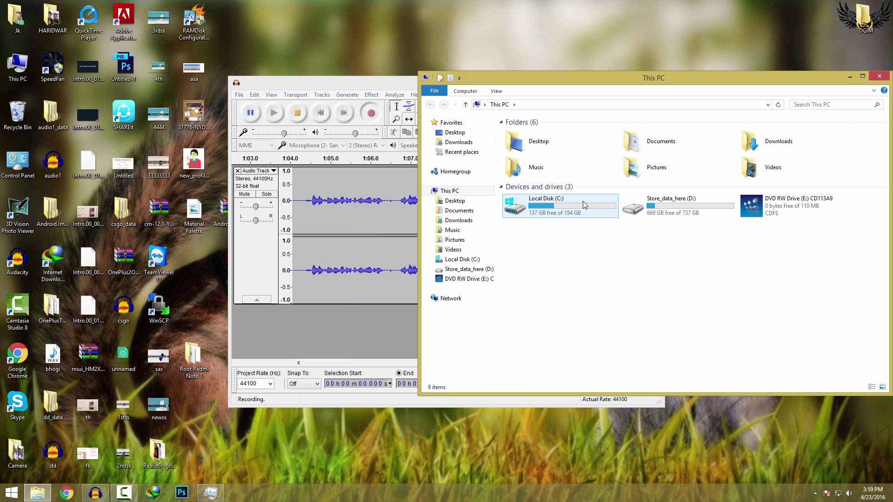
pyautogui.doubleClick(541, 211)
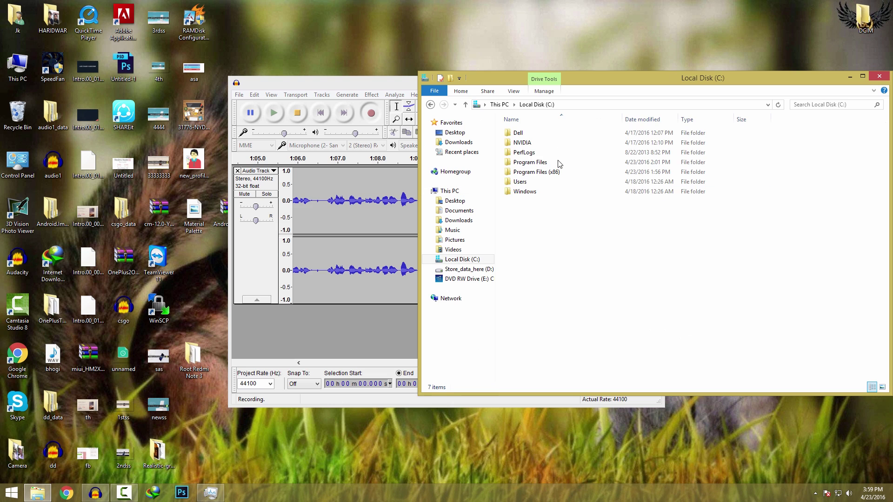
pyautogui.doubleClick(528, 163)
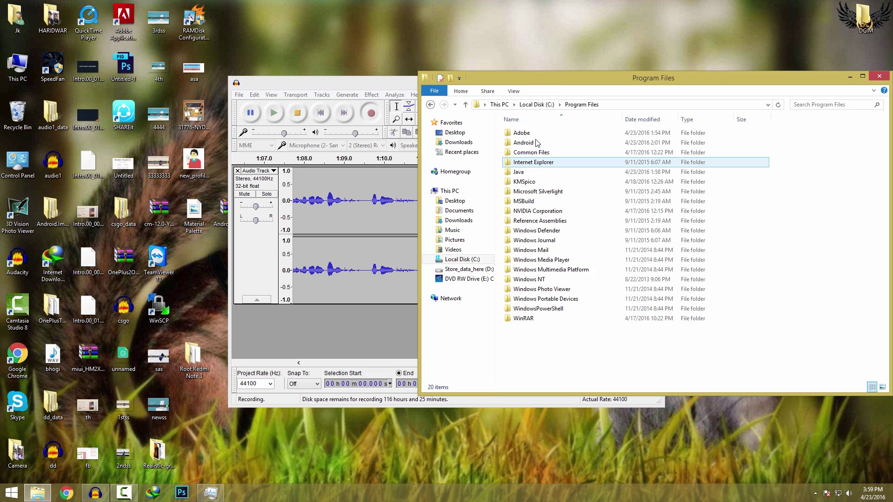
pyautogui.doubleClick(535, 134)
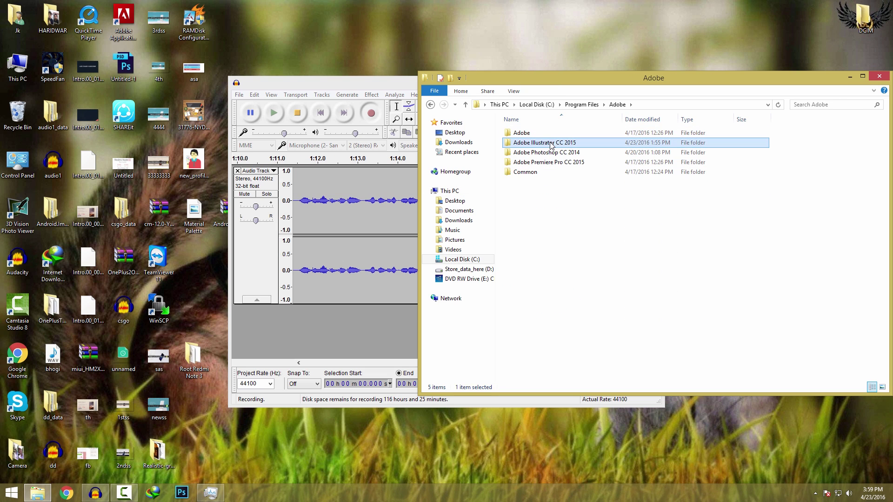
pyautogui.doubleClick(551, 145)
pyautogui.doubleClick(532, 175)
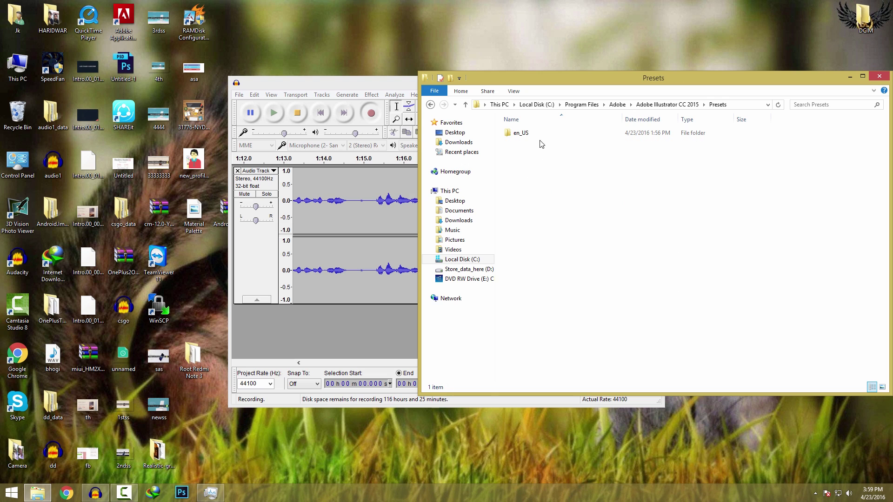
pyautogui.doubleClick(513, 134)
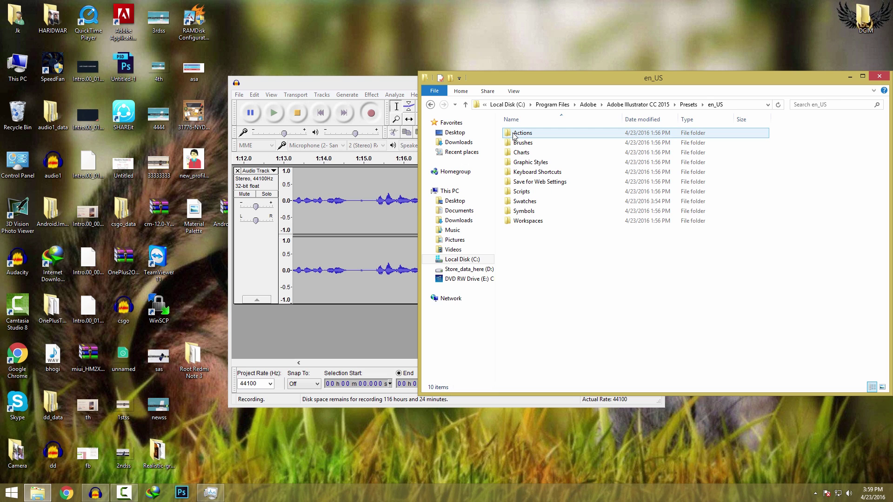
pyautogui.doubleClick(519, 201)
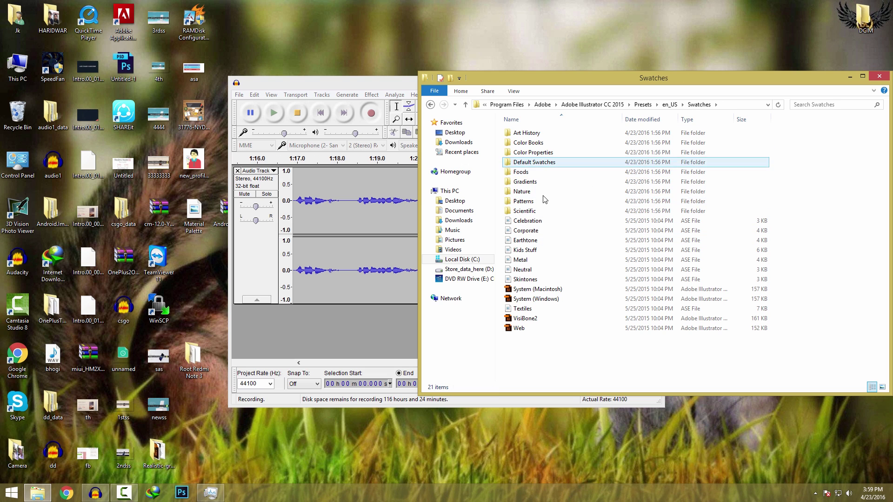
# Paste the swatch file into the Swatches folder, granting permission to finish the copy.
pyautogui.rightClick(537, 354)
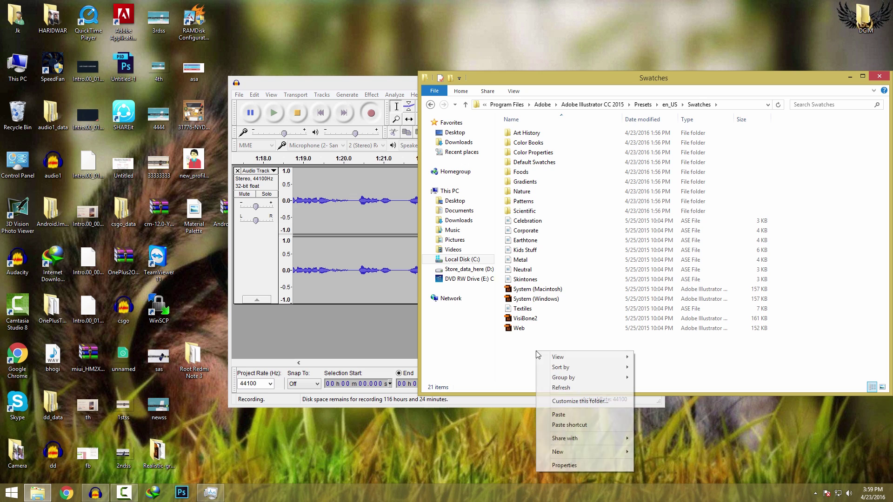
pyautogui.click(559, 414)
pyautogui.click(423, 185)
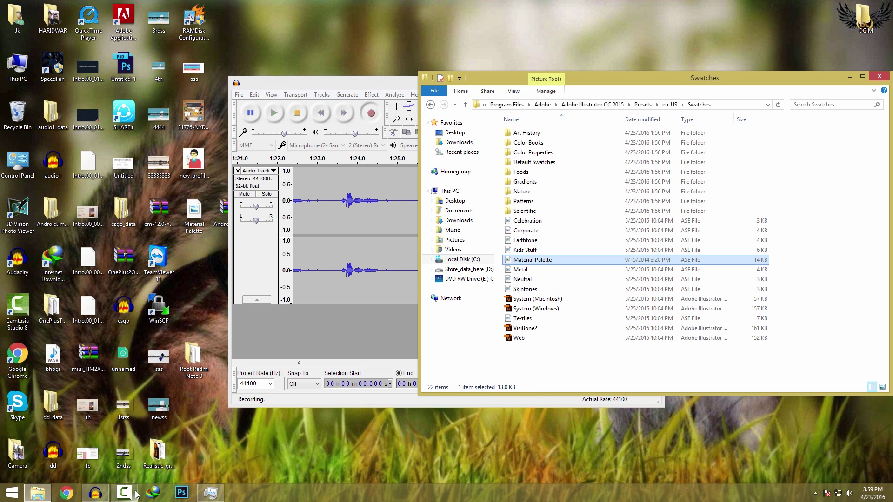
pyautogui.click(541, 424)
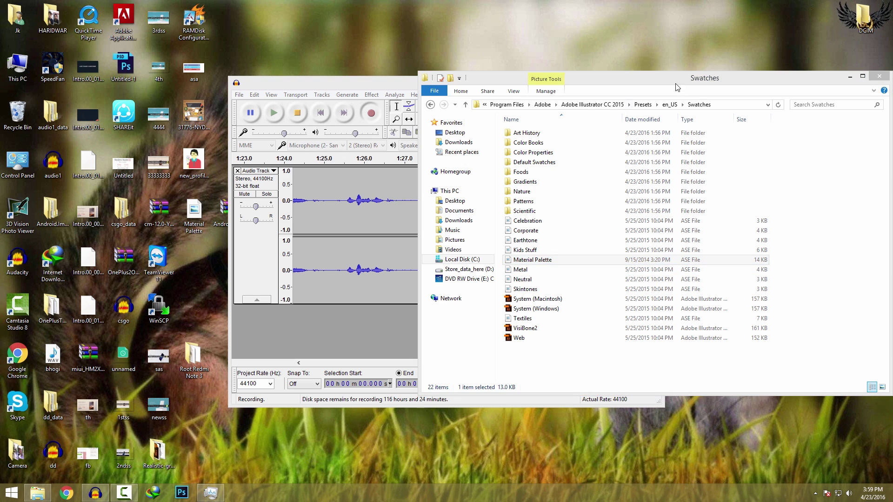
pyautogui.moveTo(696, 80); pyautogui.dragTo(589, 79)
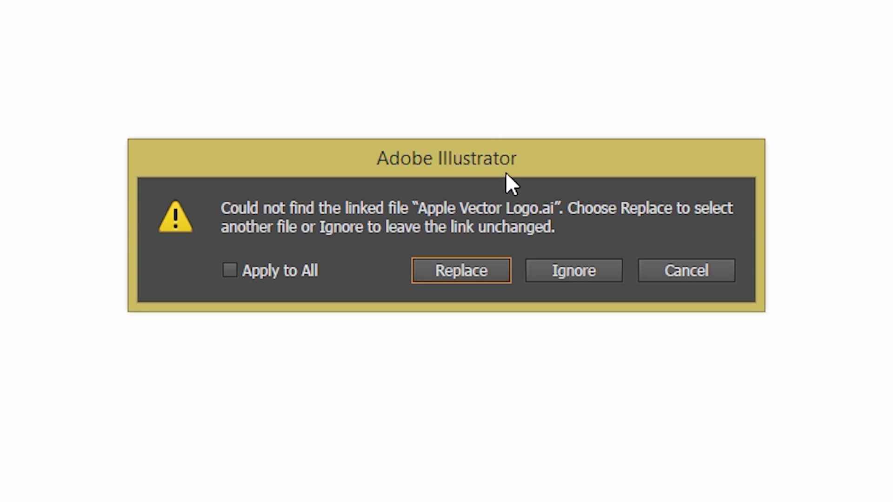
# Ignore the missing Apple Vector Logo.ai link, close Missing Fonts, and dismiss What's New.
pyautogui.click(583, 269)
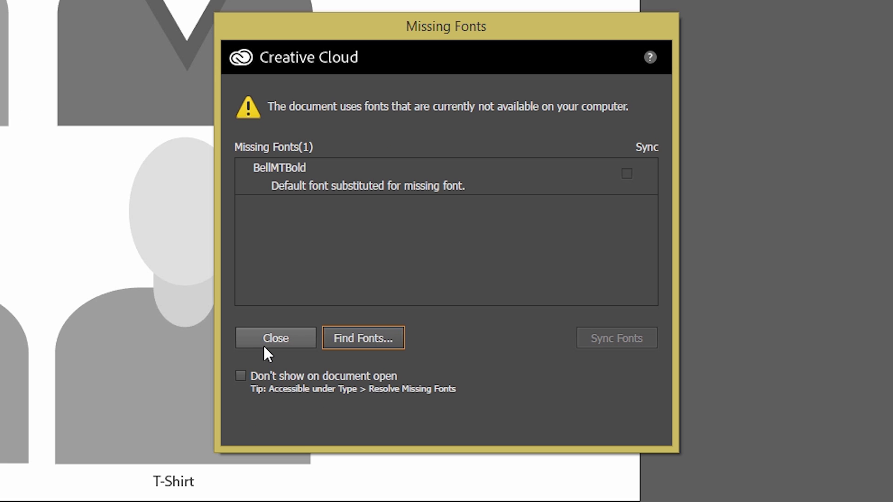
pyautogui.click(264, 342)
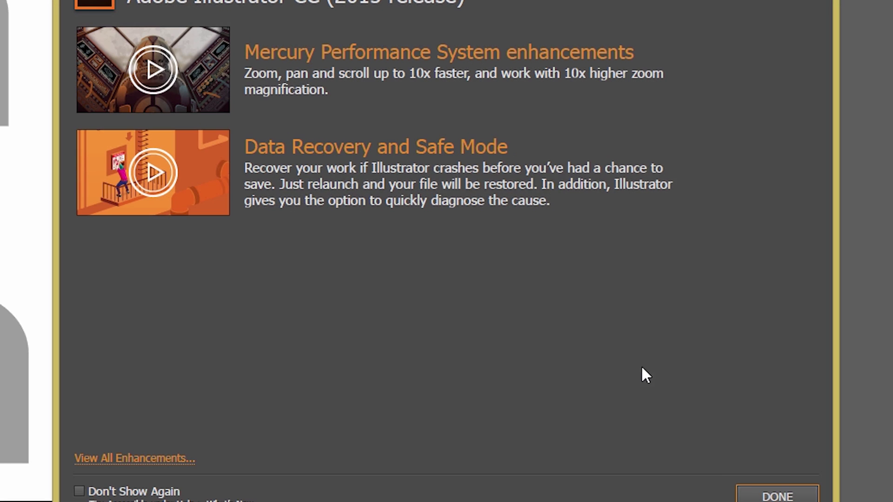
pyautogui.click(777, 494)
# Create a Web-profile document, Untitled-1, with a 2560 × 2560 px artboard.
pyautogui.click(26, 7)
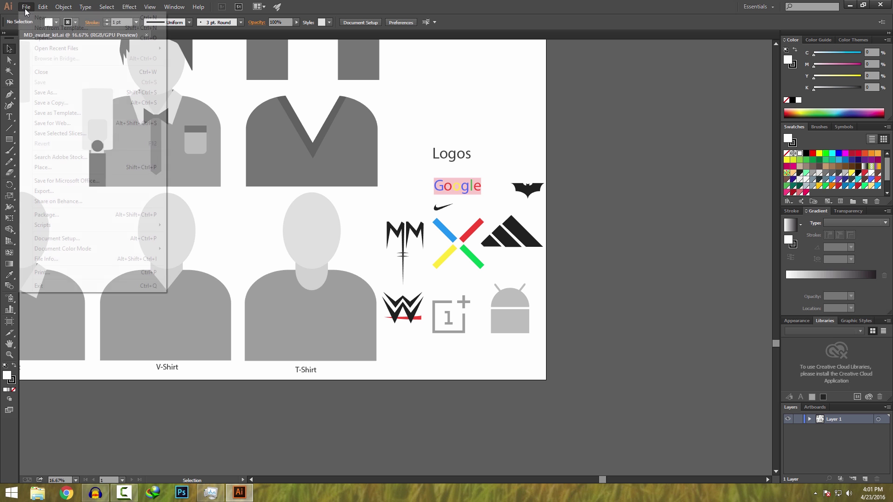
pyautogui.click(32, 19)
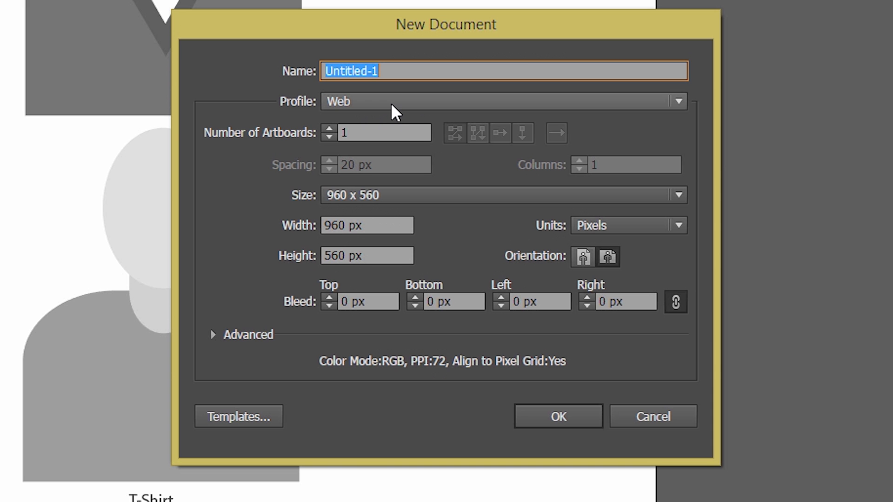
pyautogui.click(420, 180)
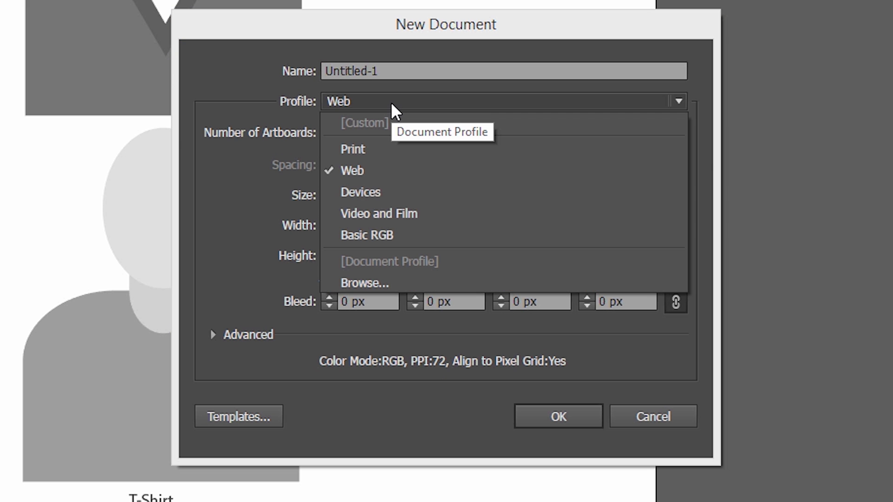
pyautogui.click(365, 172)
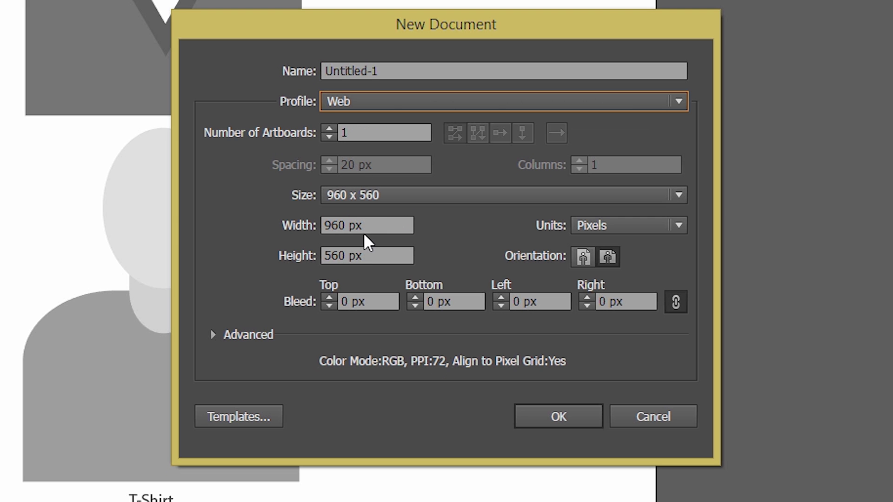
pyautogui.moveTo(363, 230); pyautogui.dragTo(224, 226)
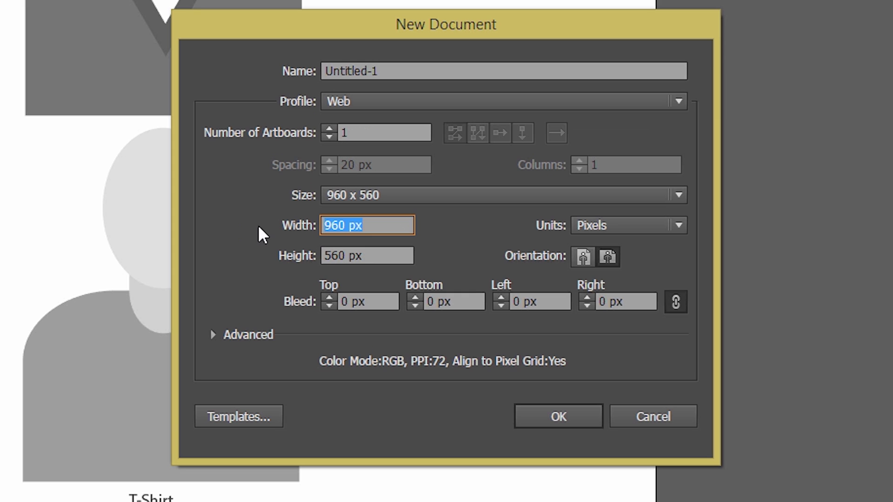
pyautogui.write('2560')
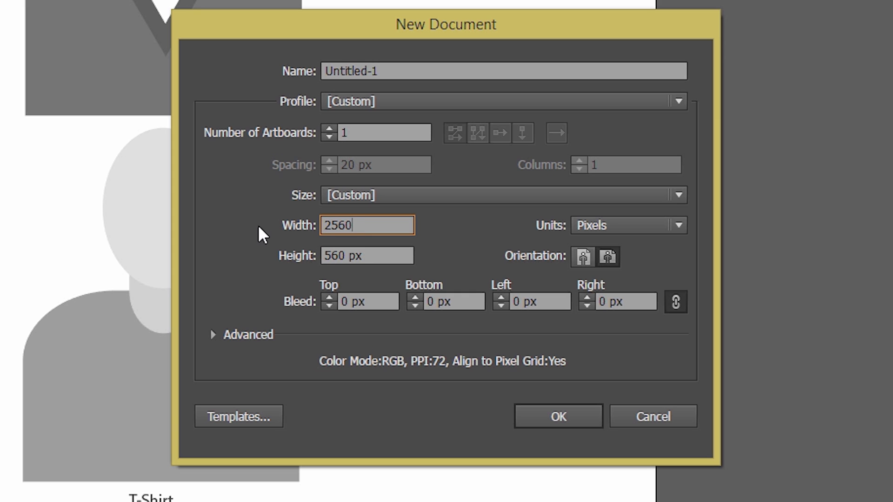
pyautogui.press('Tab')
pyautogui.write('250')
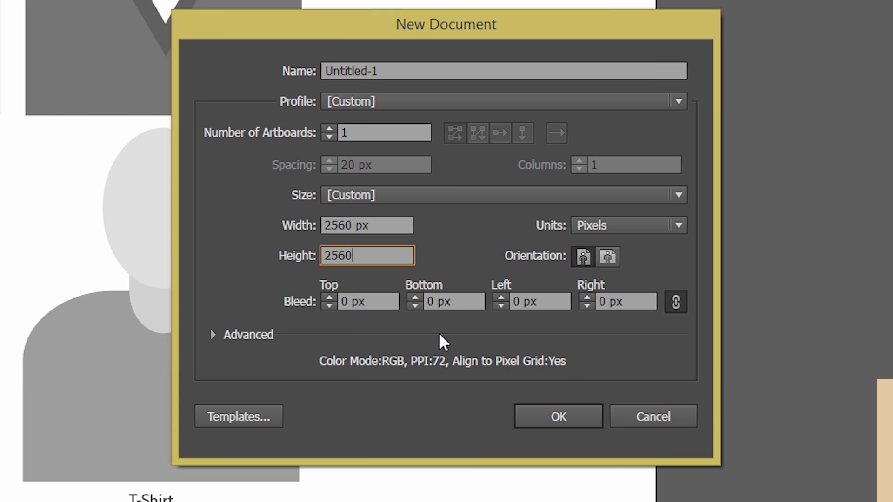
pyautogui.click(586, 419)
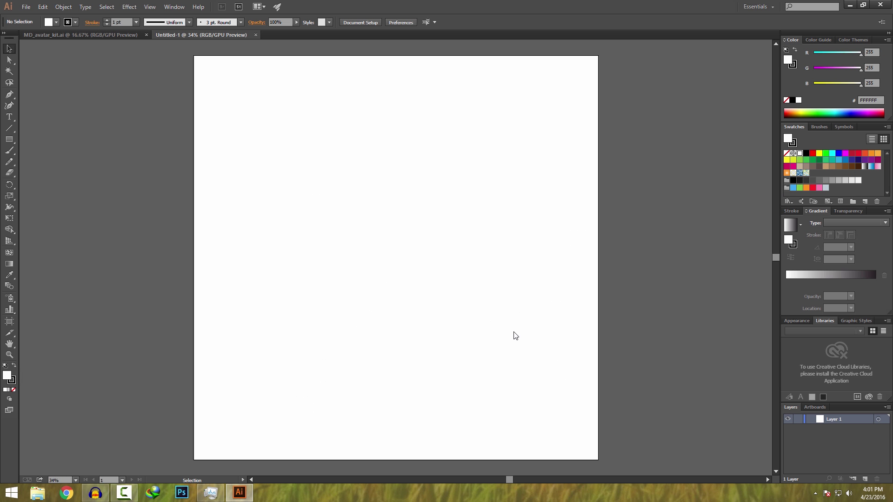
# Copy the shirt-and-tie body figure group from MD_avatar_kit.ai and paste it into Untitled-1.
pyautogui.click(115, 35)
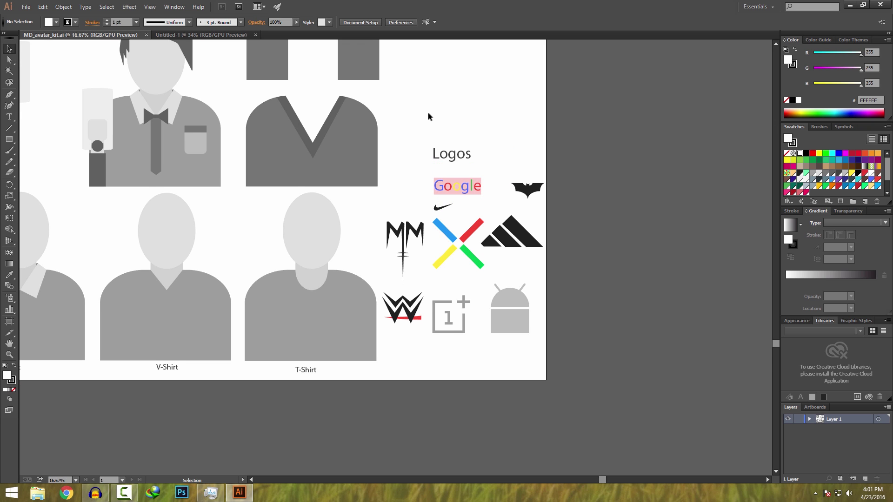
pyautogui.scroll(-2, 428, 112)
pyautogui.scroll(3, 436, 109)
pyautogui.hotkey('ctrl', '-')
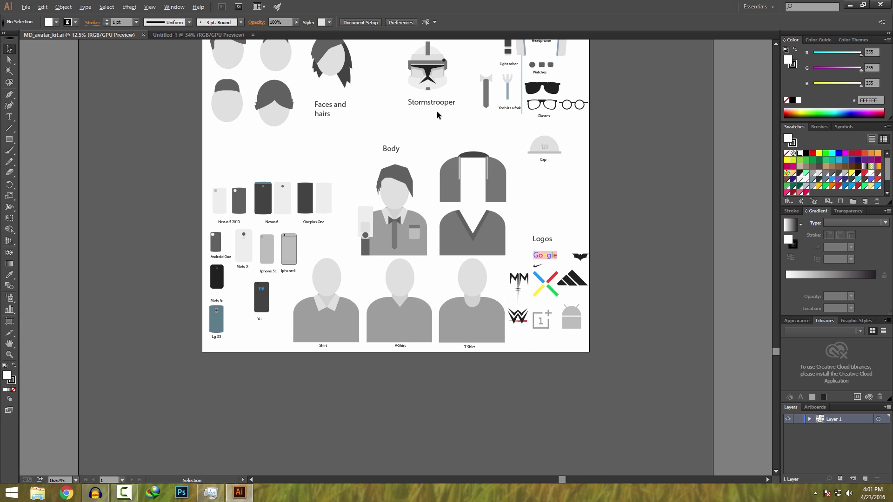
pyautogui.hotkey('ctrl', '-')
pyautogui.click(393, 275)
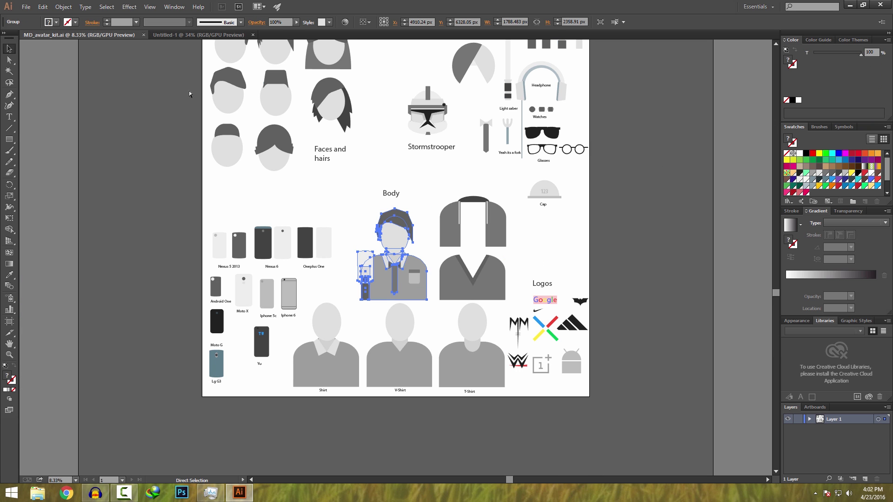
pyautogui.click(427, 191)
pyautogui.click(398, 251)
pyautogui.click(191, 34)
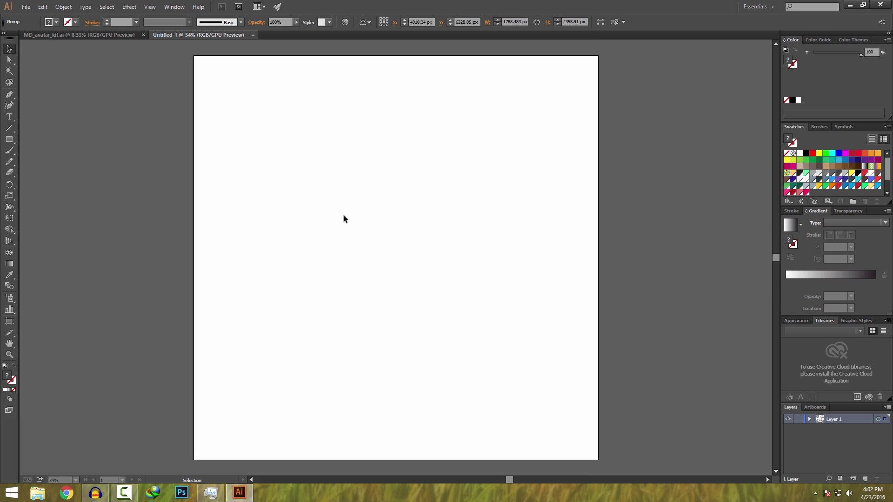
pyautogui.hotkey('ctrl', 'v')
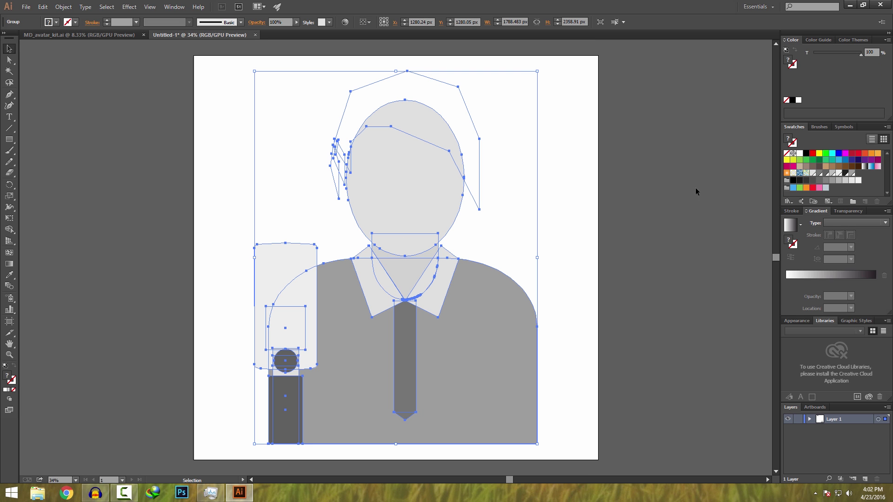
pyautogui.click(708, 190)
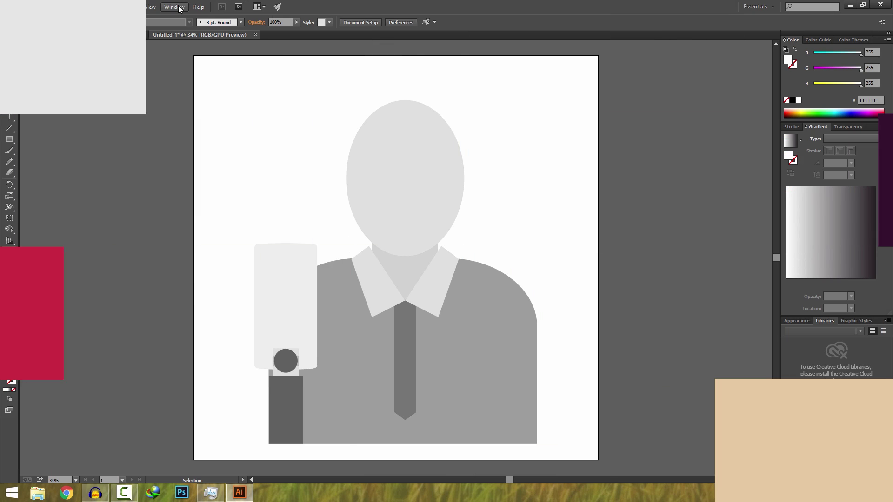
# Open the Material Palette library, move it off the artwork, and enlarge it to show all rows.
pyautogui.click(179, 9)
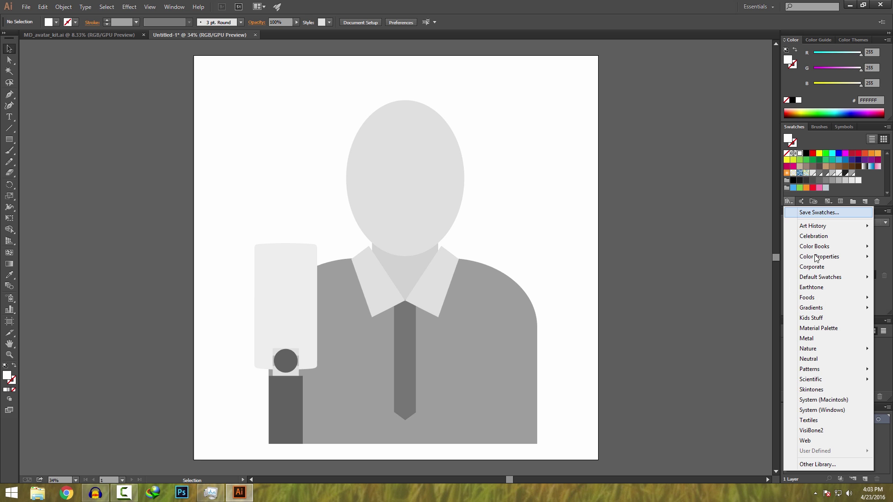
pyautogui.click(815, 328)
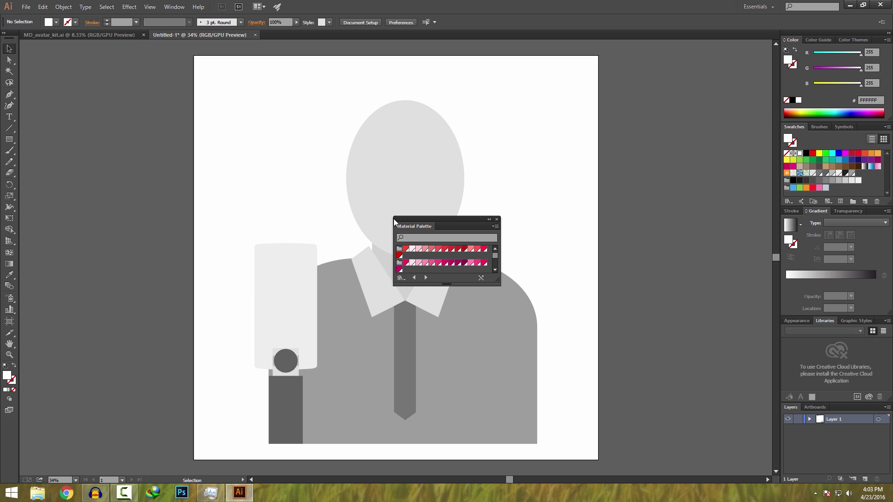
pyautogui.moveTo(407, 218); pyautogui.dragTo(654, 173)
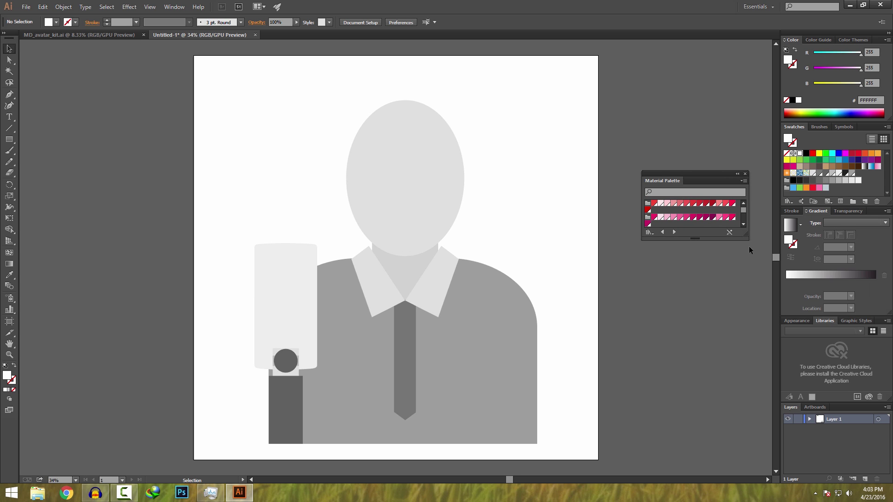
pyautogui.moveTo(752, 246); pyautogui.dragTo(752, 387)
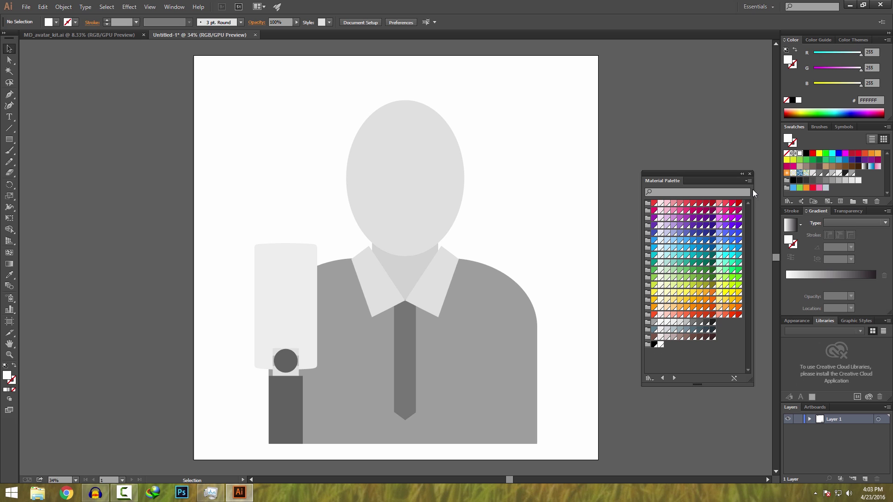
pyautogui.moveTo(753, 190); pyautogui.dragTo(765, 191)
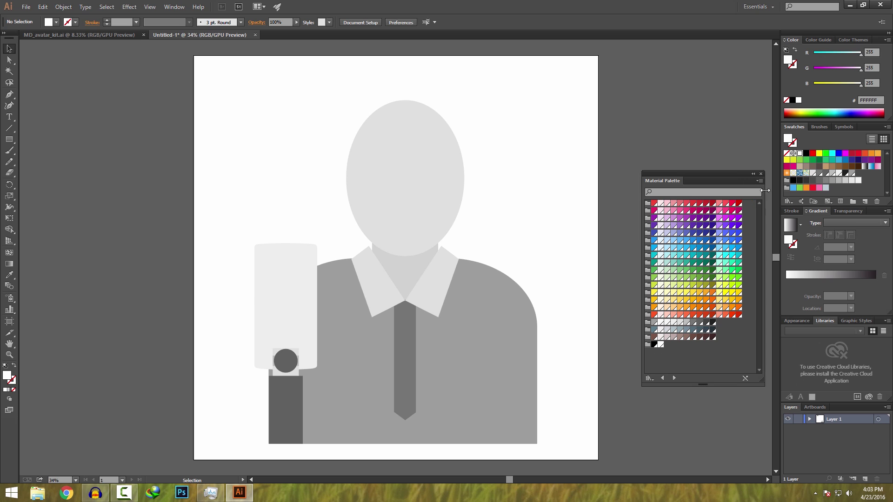
# Fill the avatar's body shape with red from the Material Palette.
pyautogui.doubleClick(484, 319)
pyautogui.click(484, 327)
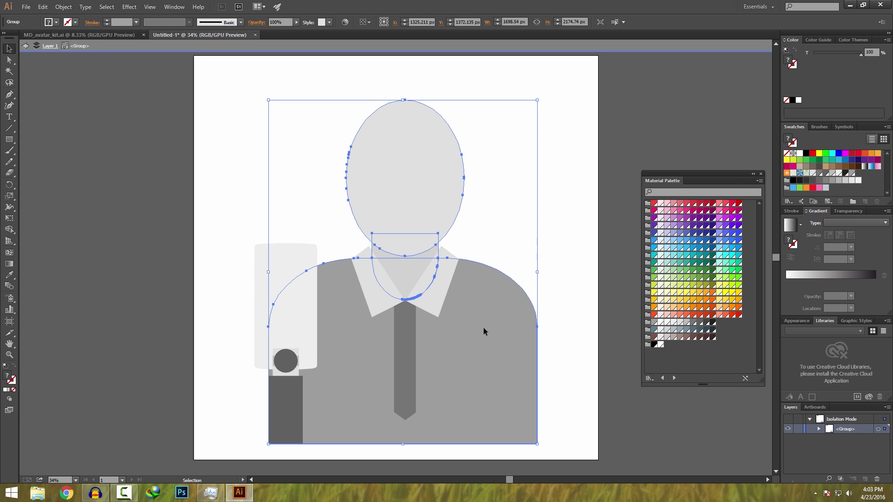
pyautogui.doubleClick(484, 328)
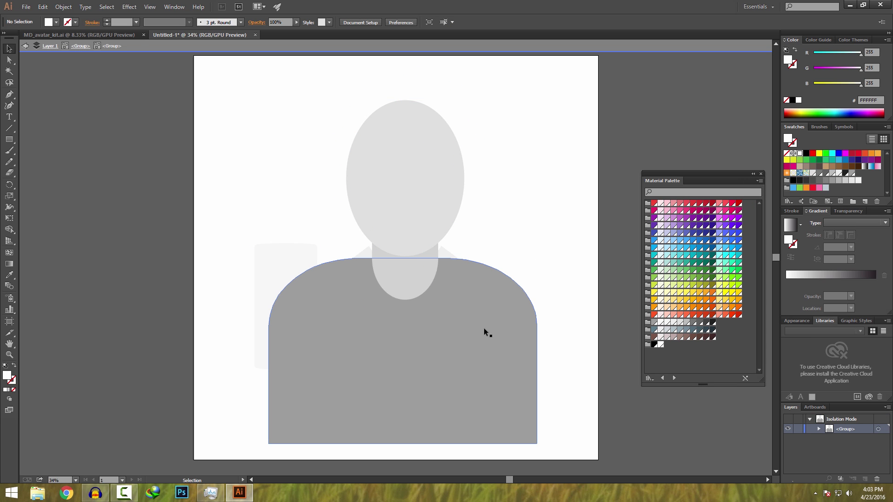
pyautogui.click(445, 342)
pyautogui.click(731, 203)
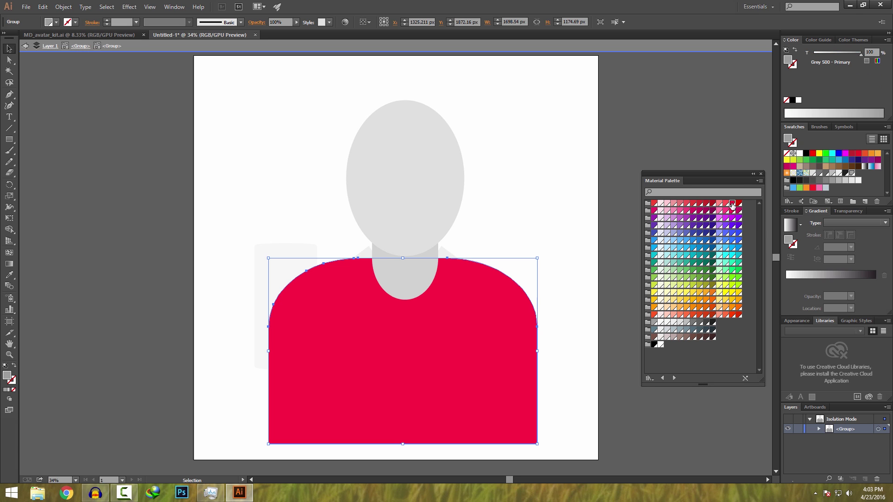
# Fill the head ellipse with Yellow A200.
pyautogui.click(420, 203)
pyautogui.doubleClick(420, 203)
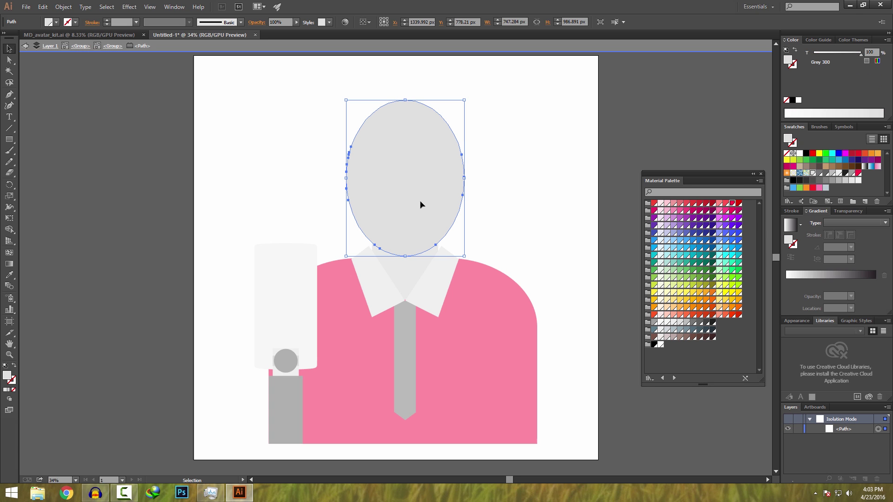
pyautogui.click(725, 292)
pyautogui.doubleClick(284, 400)
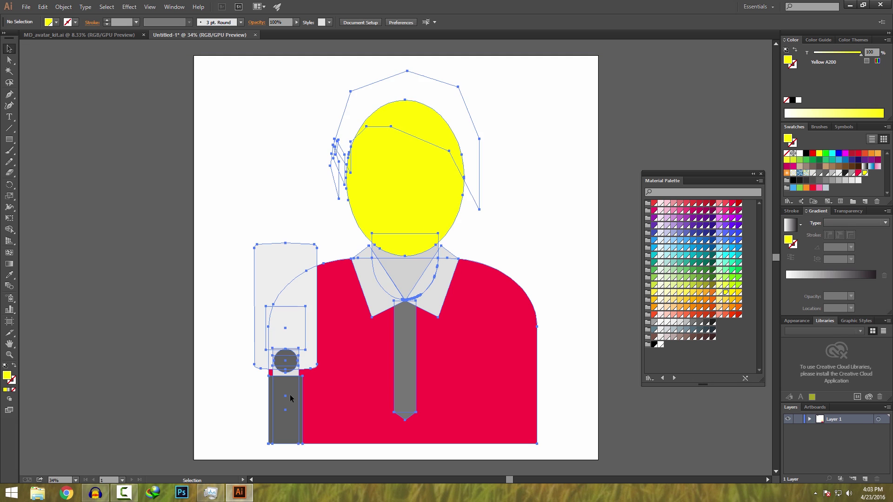
# Fill the dark grey arm rectangle with Lime A200.
pyautogui.doubleClick(289, 395)
pyautogui.hotkey('ctrl', 'shift', 'a')
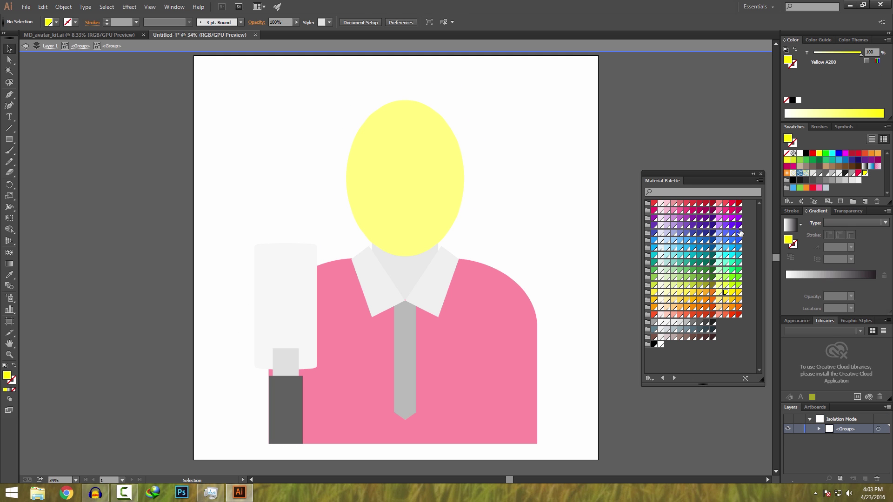
pyautogui.click(720, 286)
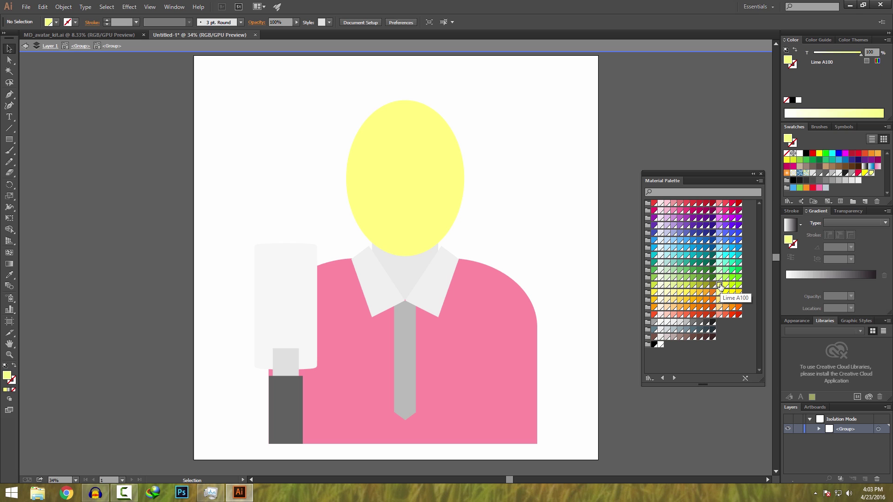
pyautogui.click(727, 286)
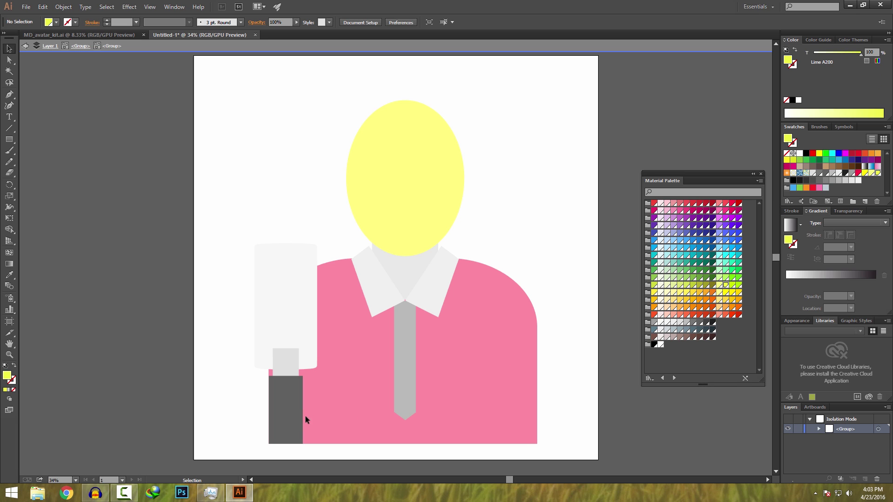
pyautogui.click(285, 407)
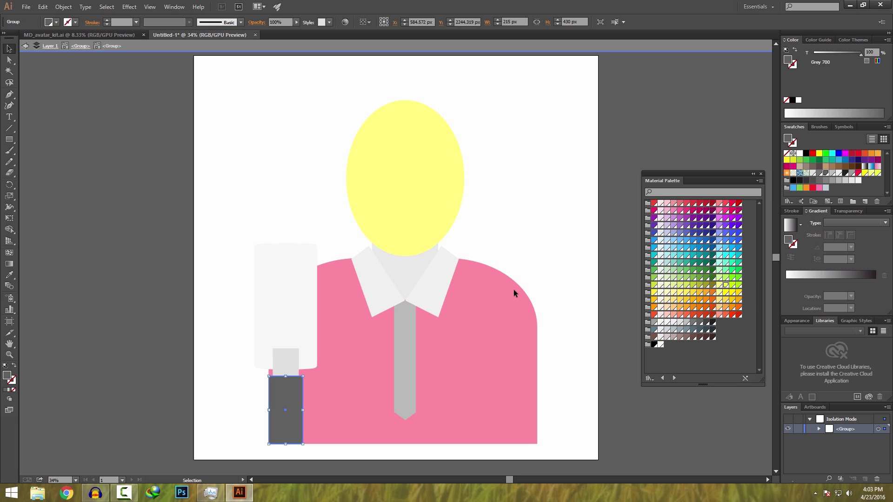
pyautogui.click(726, 286)
pyautogui.click(492, 229)
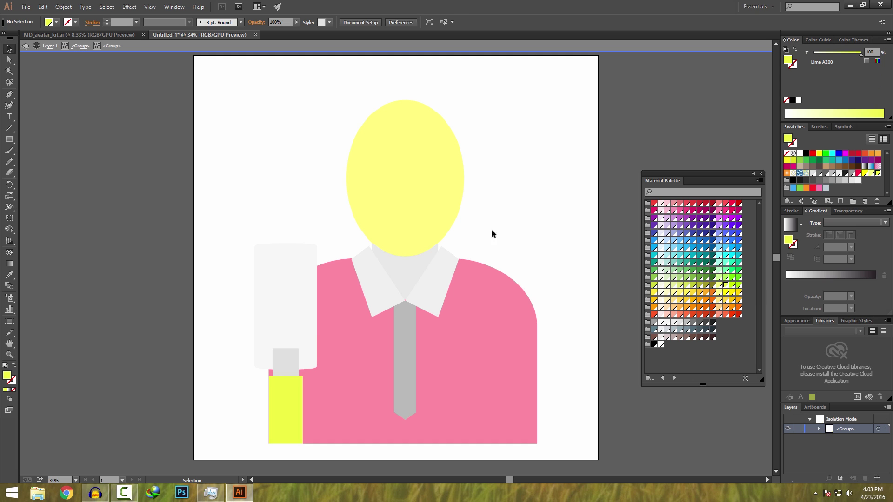
# Lighten the head's fill tint to 53%.
pyautogui.doubleClick(417, 191)
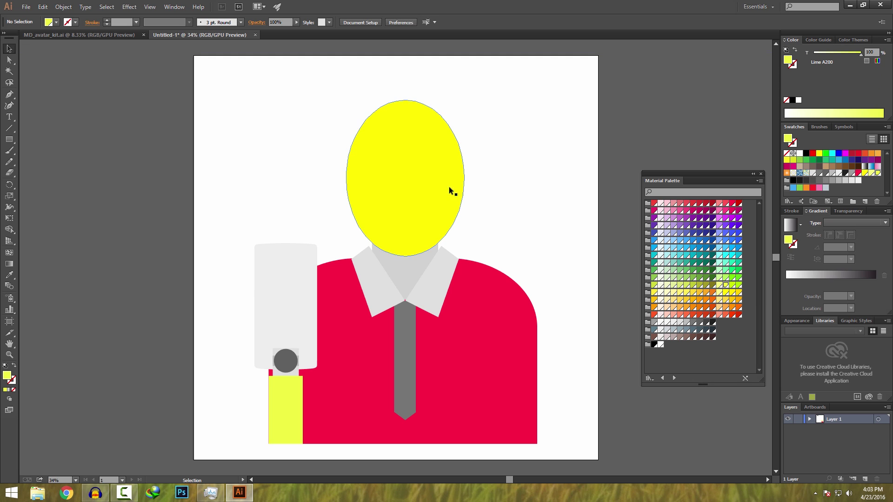
pyautogui.click(412, 183)
pyautogui.doubleClick(412, 184)
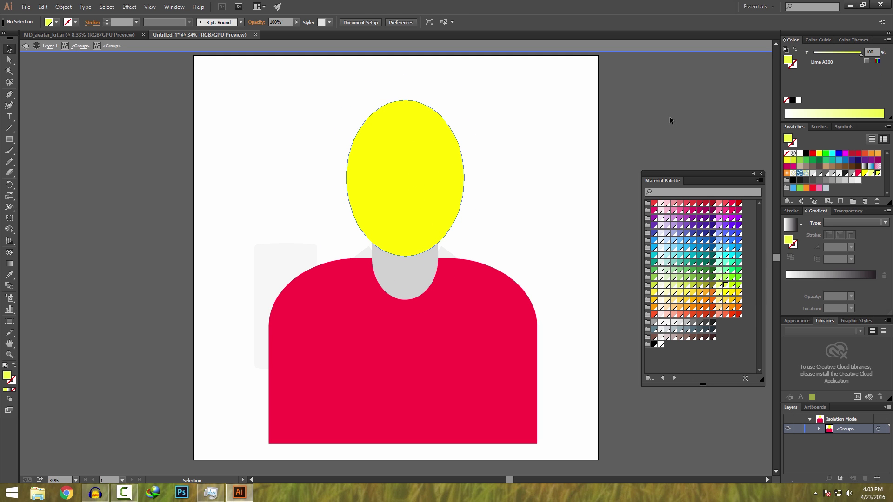
pyautogui.moveTo(847, 51); pyautogui.dragTo(836, 56)
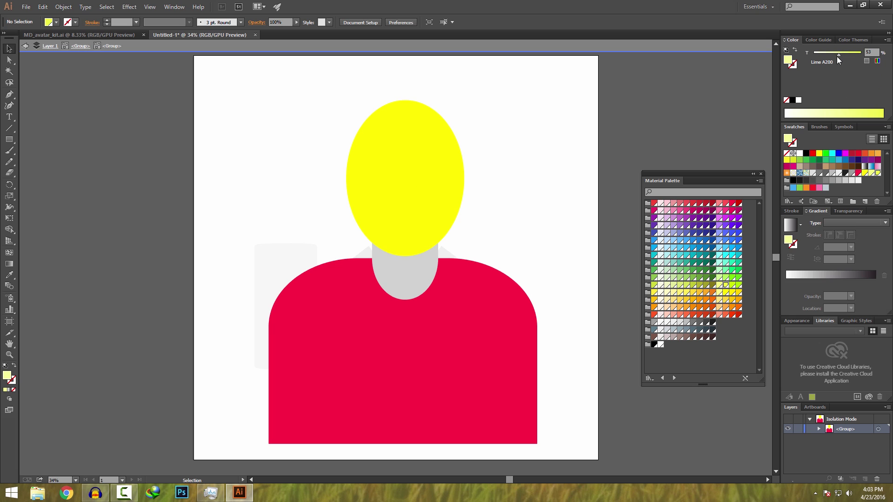
pyautogui.doubleClick(424, 185)
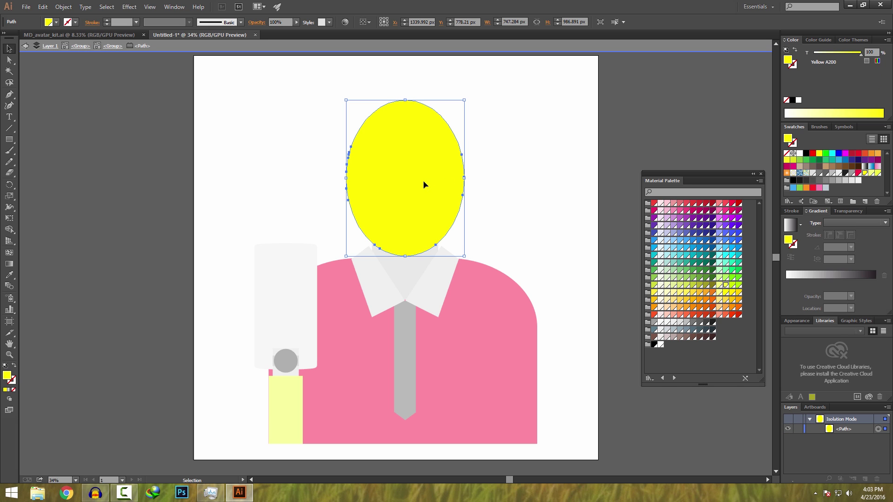
pyautogui.press('Escape')
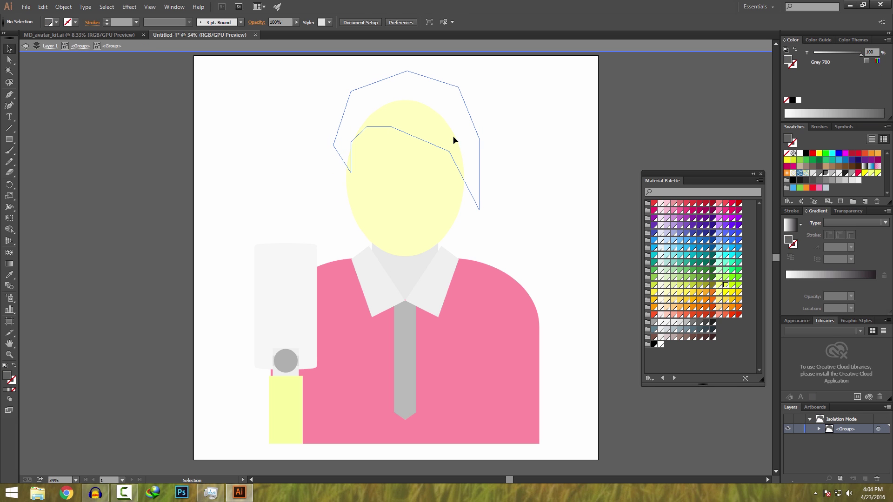
# Fill the hair outline with Grey 900 and leave isolation mode.
pyautogui.click(449, 128)
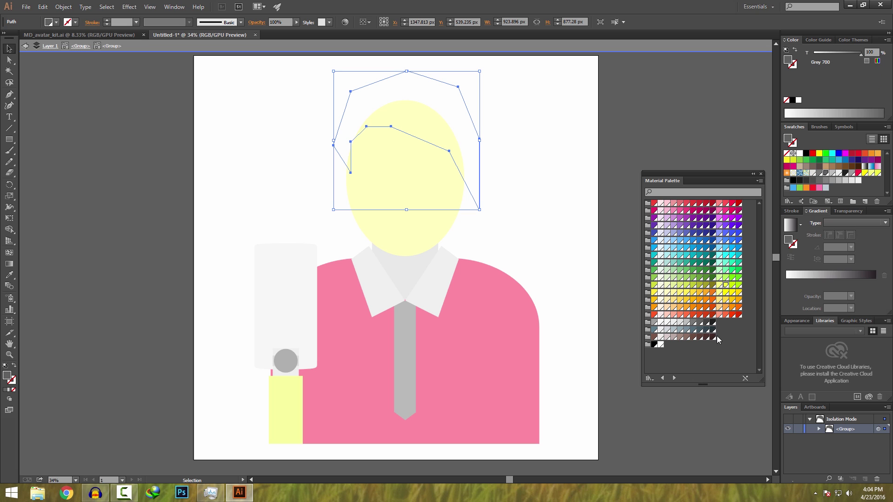
pyautogui.click(712, 323)
pyautogui.click(518, 204)
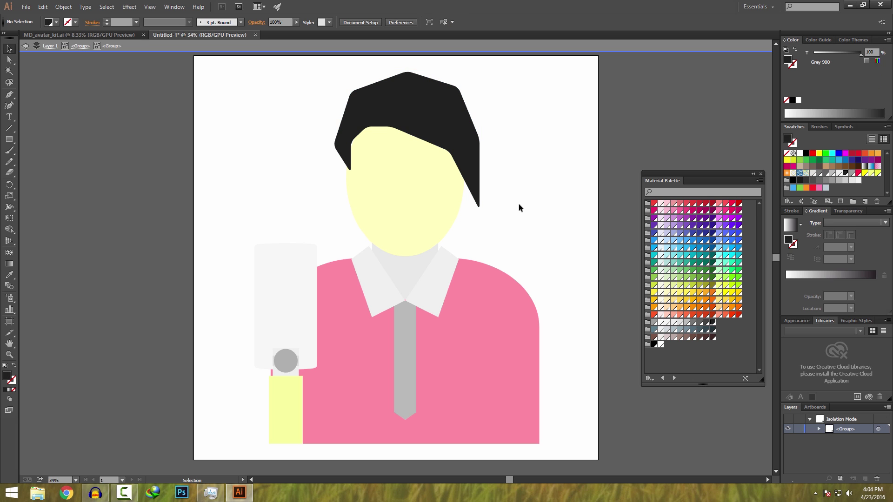
pyautogui.doubleClick(529, 228)
# Pick the white Nexus 6 phone in MD_avatar_kit.ai and return to the avatar drawing.
pyautogui.click(119, 35)
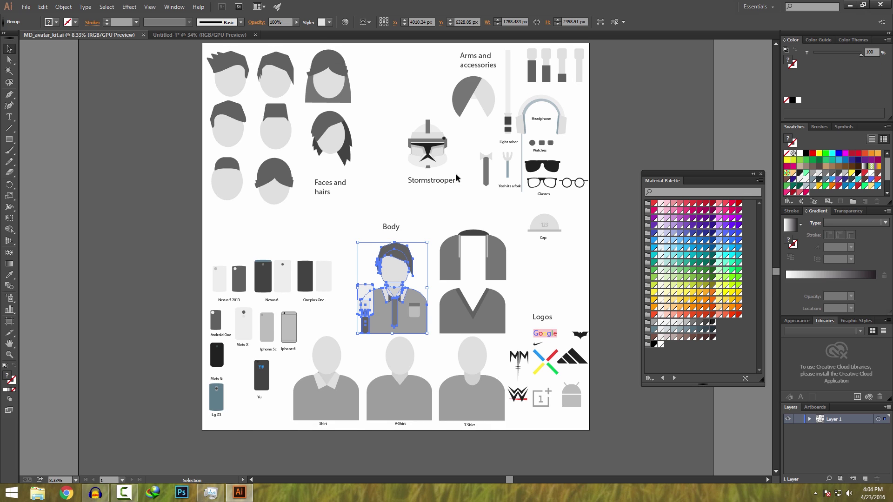
pyautogui.scroll(-1, 618, 200)
pyautogui.scroll(5, 639, 189)
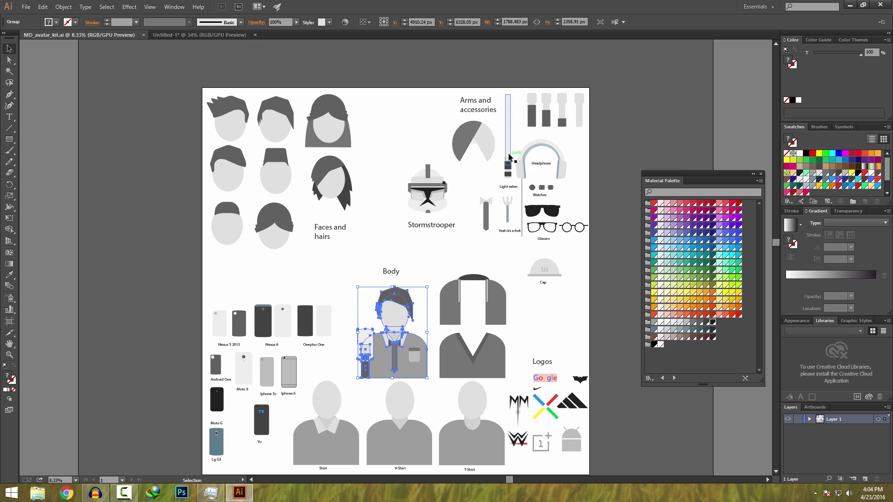
pyautogui.click(509, 172)
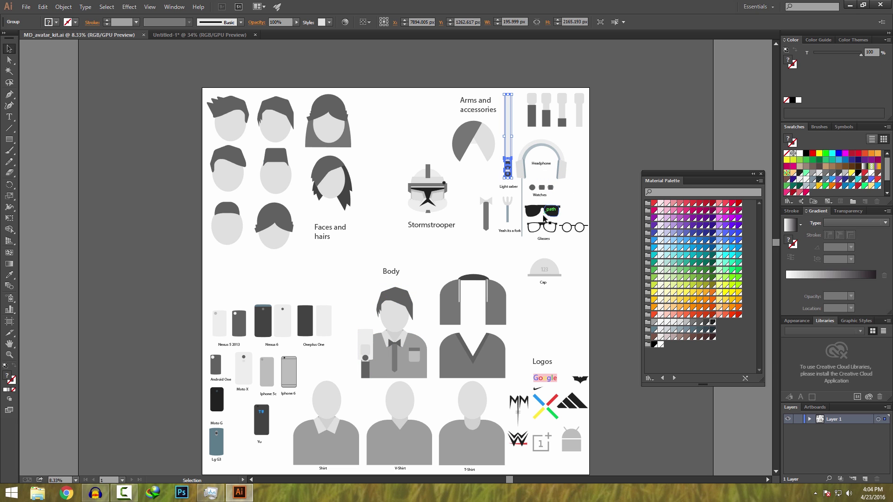
pyautogui.click(281, 324)
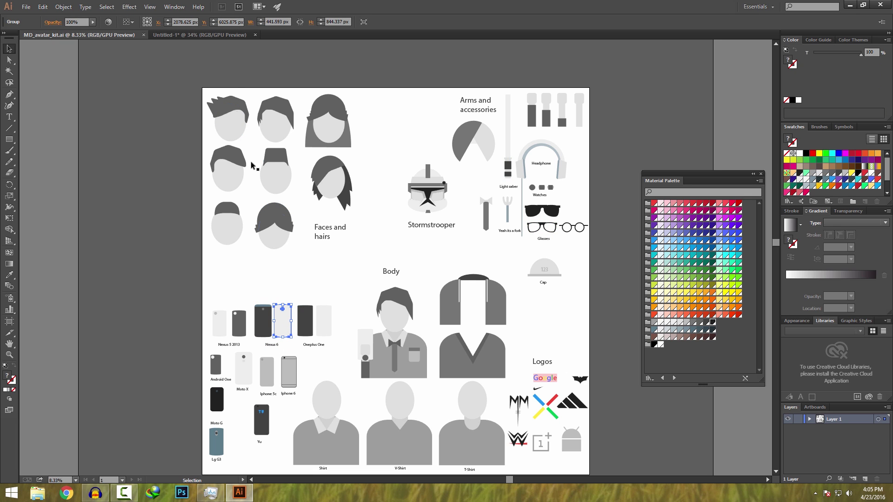
pyautogui.click(213, 36)
# Paste the Nexus 6 phone and drag it onto the avatar's hand.
pyautogui.hotkey('ctrl', 'v')
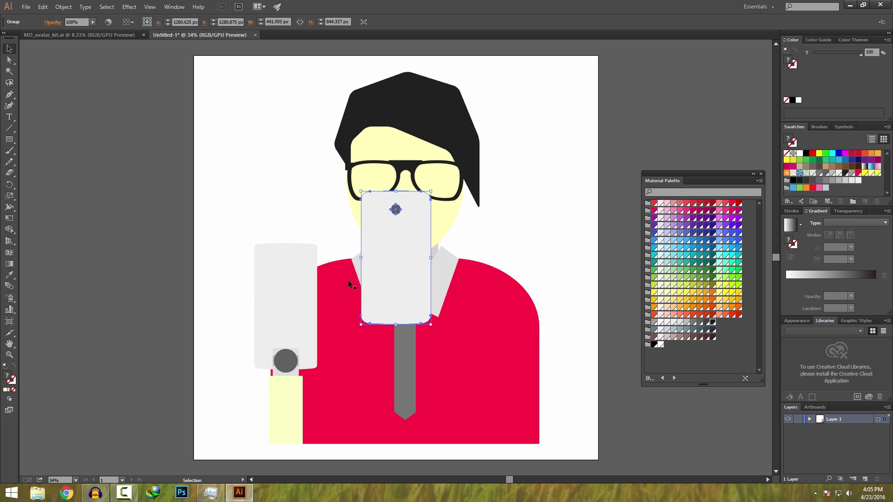
pyautogui.click(222, 188)
pyautogui.moveTo(404, 253); pyautogui.dragTo(300, 295)
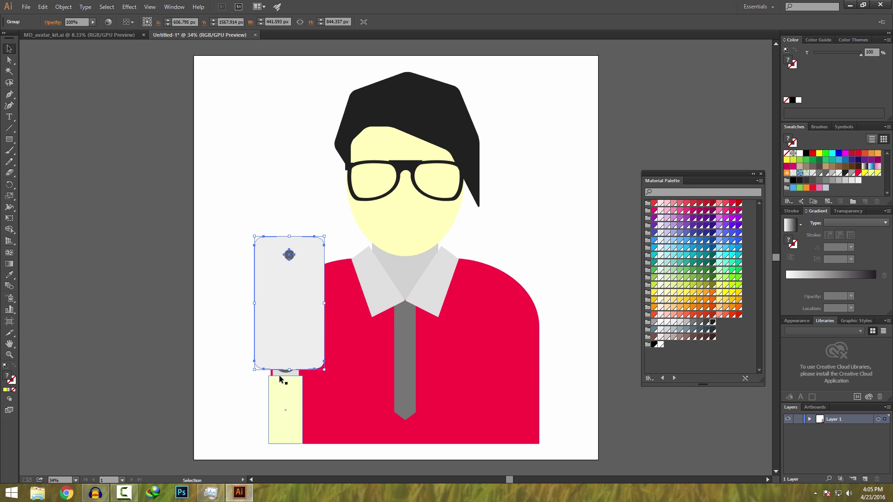
pyautogui.rightClick(310, 289)
pyautogui.moveTo(346, 364)
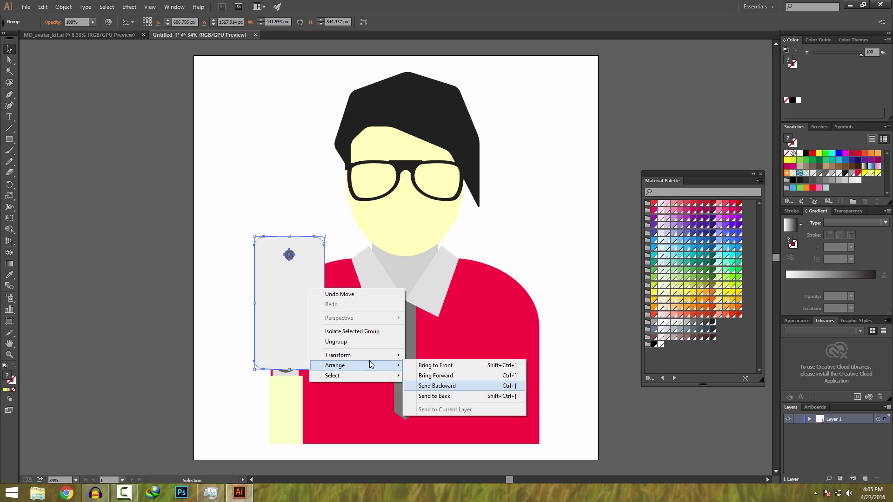
pyautogui.click(325, 293)
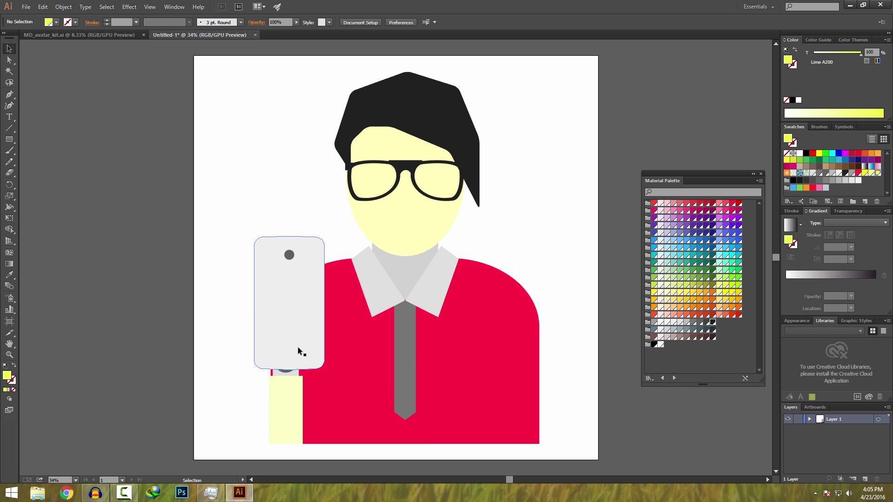
pyautogui.hotkey('ctrl', 'z')
# Ungroup the figure and delete the old phone body from the hand.
pyautogui.click(259, 358)
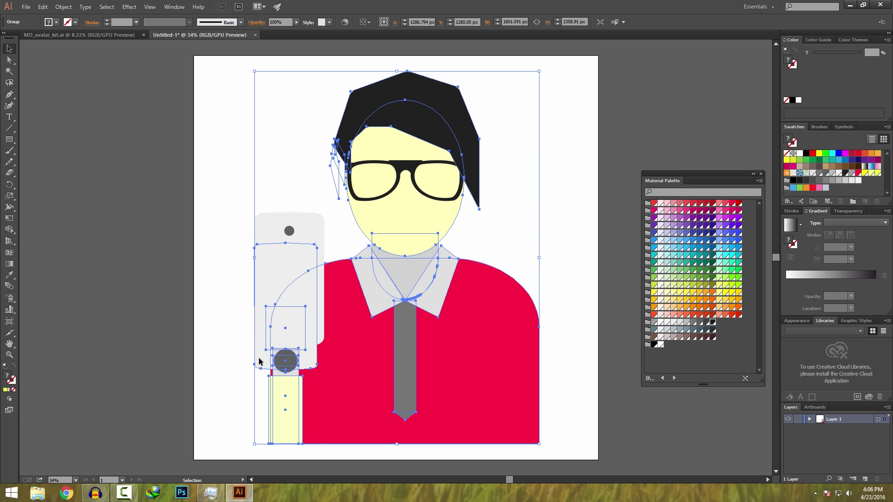
pyautogui.press('Delete')
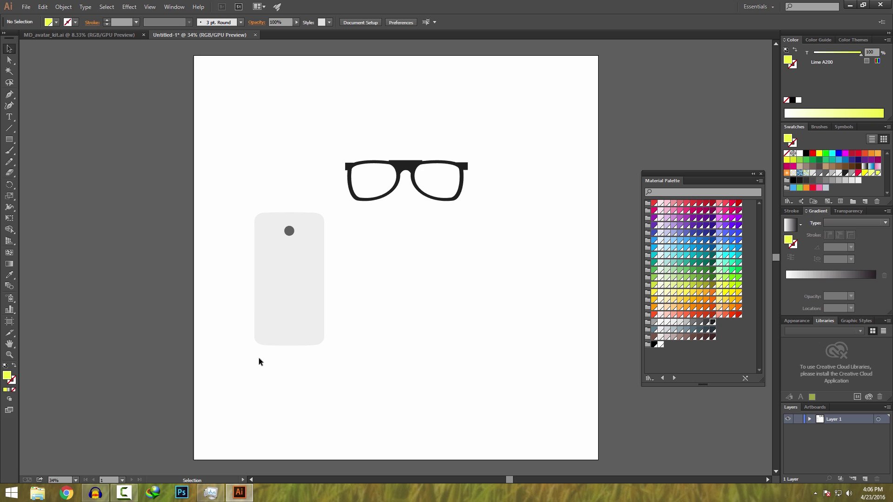
pyautogui.hotkey('ctrl', 'z')
pyautogui.rightClick(260, 361)
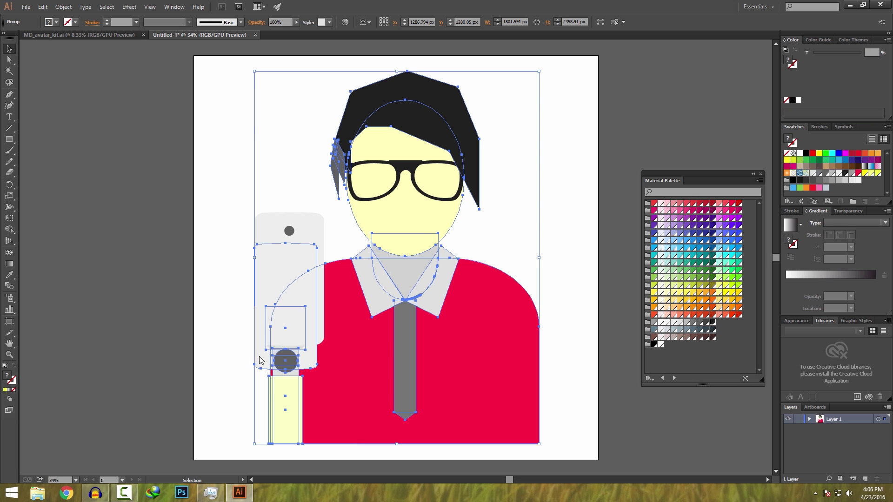
pyautogui.rightClick(259, 359)
pyautogui.click(282, 411)
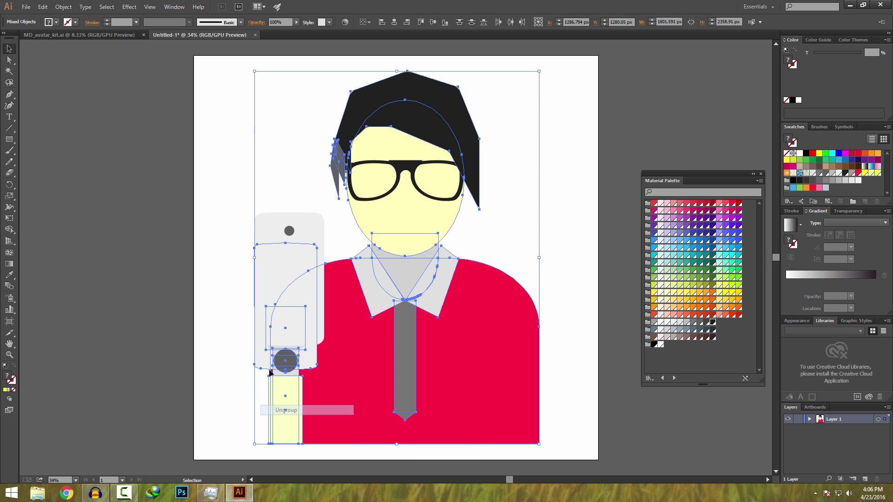
pyautogui.doubleClick(259, 360)
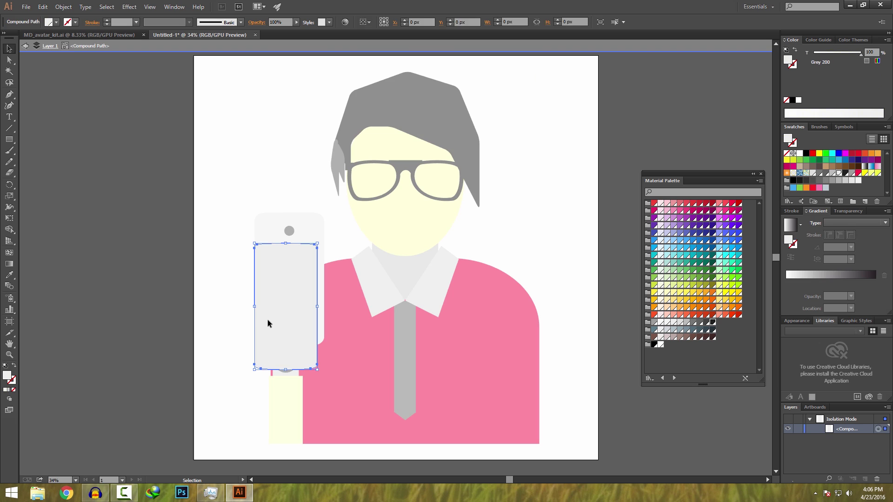
pyautogui.press('Delete')
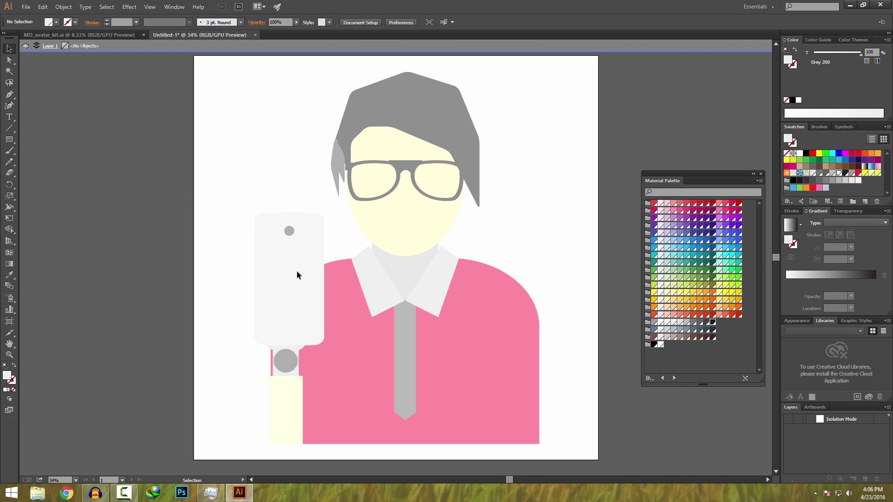
pyautogui.doubleClick(296, 272)
# Nudge the phone onto the hand, then Save for Web as JPEG, replacing Untitled-1-[Recovered].jpg.
pyautogui.moveTo(303, 286); pyautogui.dragTo(301, 291)
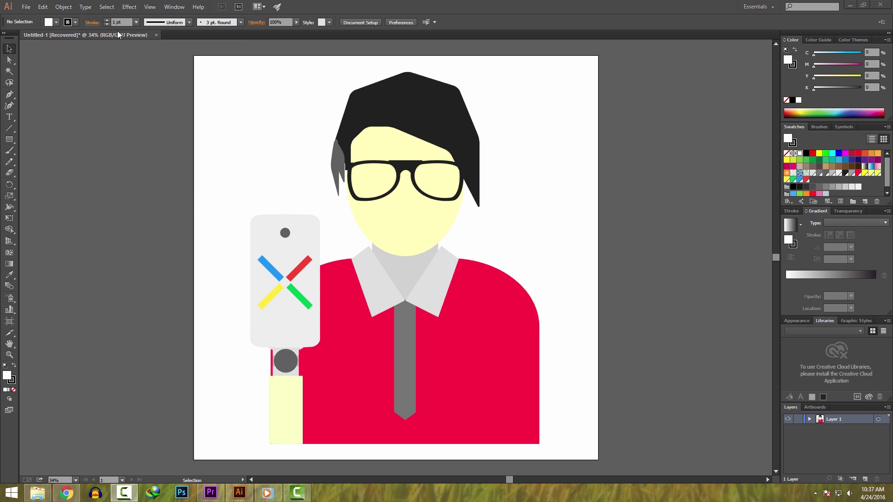
pyautogui.click(27, 7)
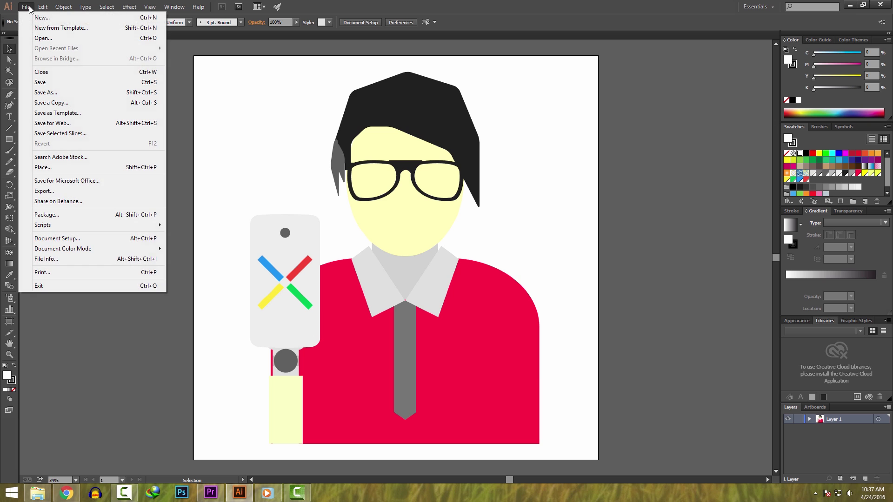
pyautogui.click(52, 124)
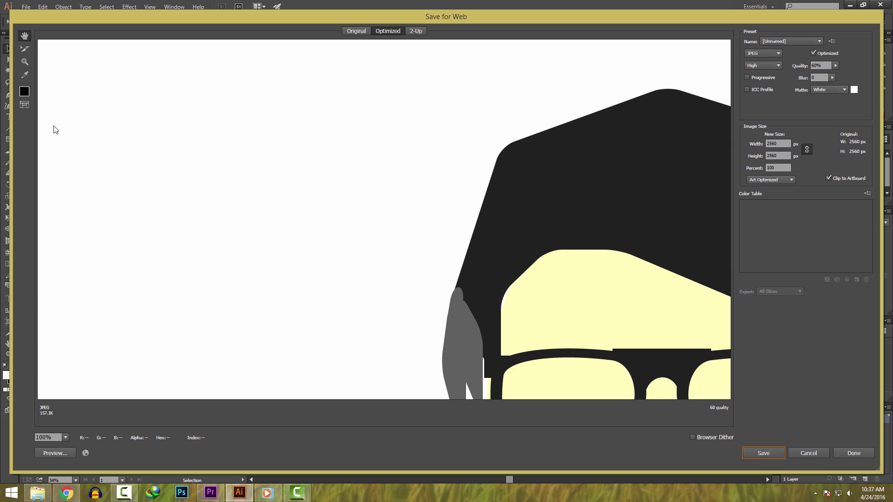
pyautogui.click(770, 54)
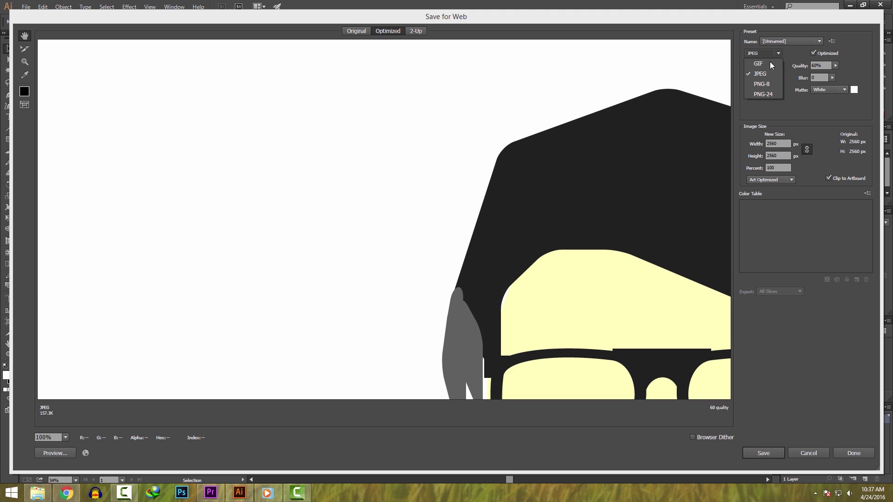
pyautogui.click(766, 73)
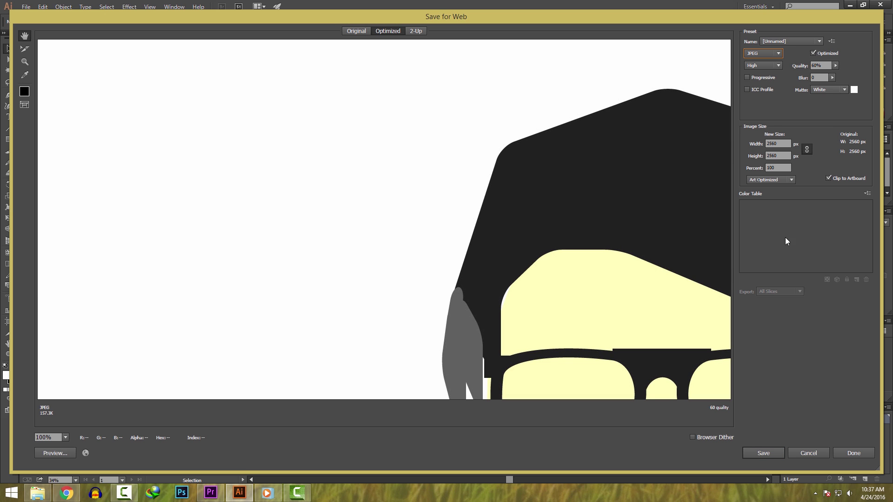
pyautogui.click(763, 453)
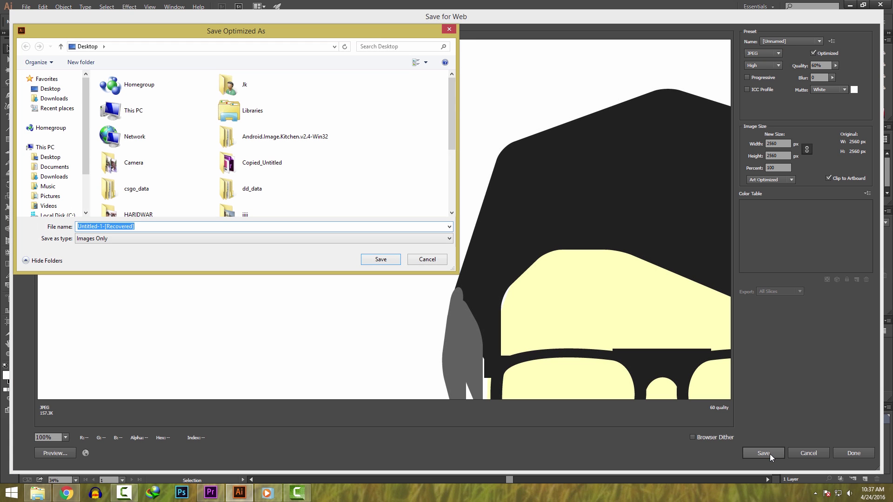
pyautogui.click(372, 259)
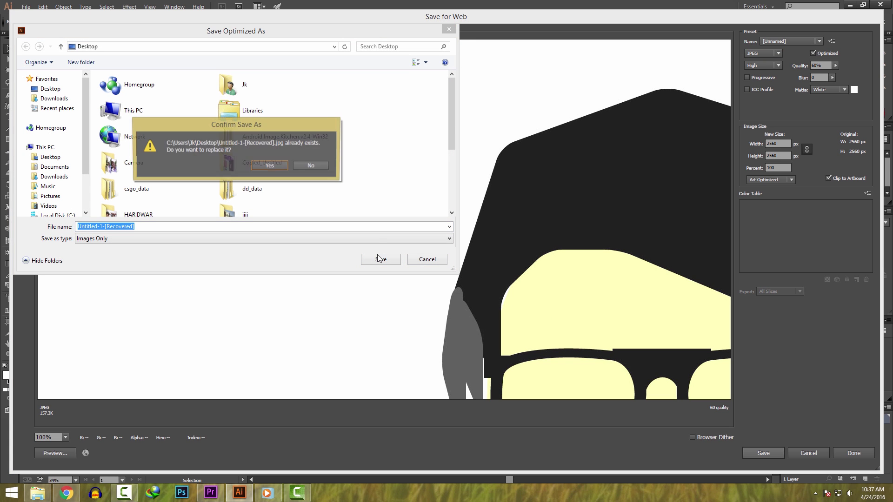
pyautogui.click(272, 168)
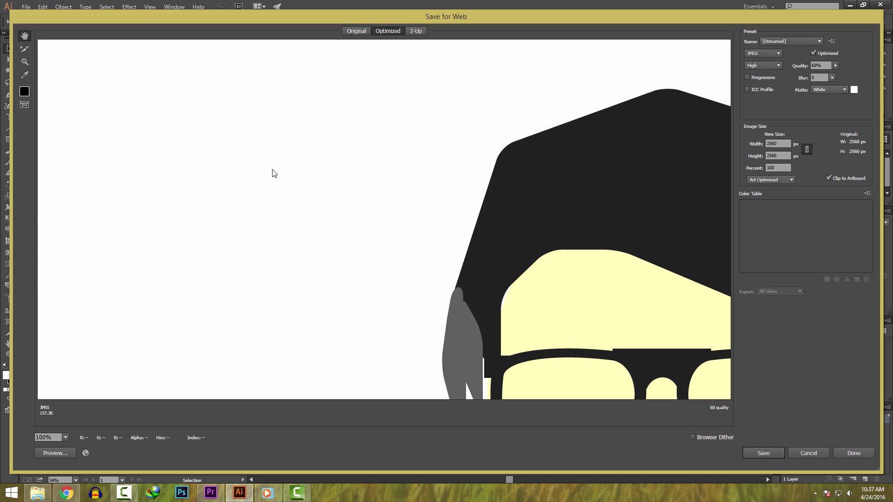